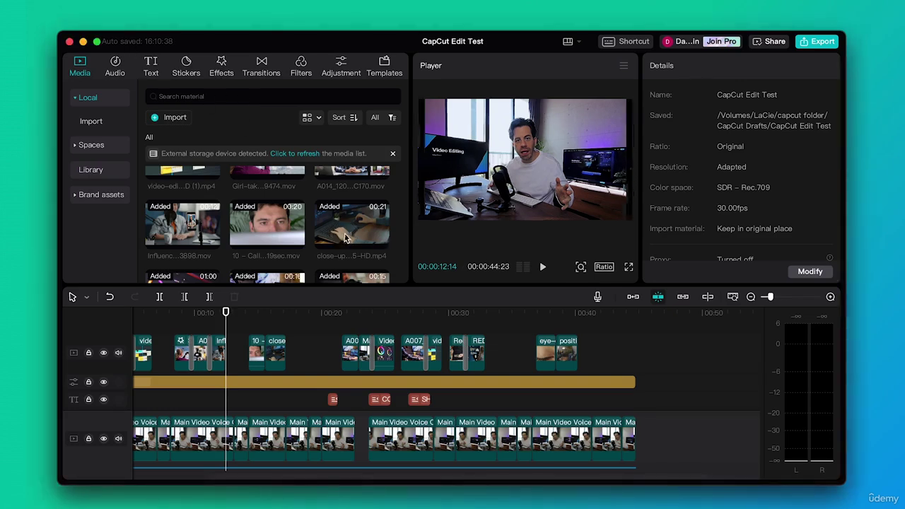
Add the close-up editing-hands clip after the last timeline clip and place the playhead inside it at about 00:00:50
drag(346, 238, 624, 364)
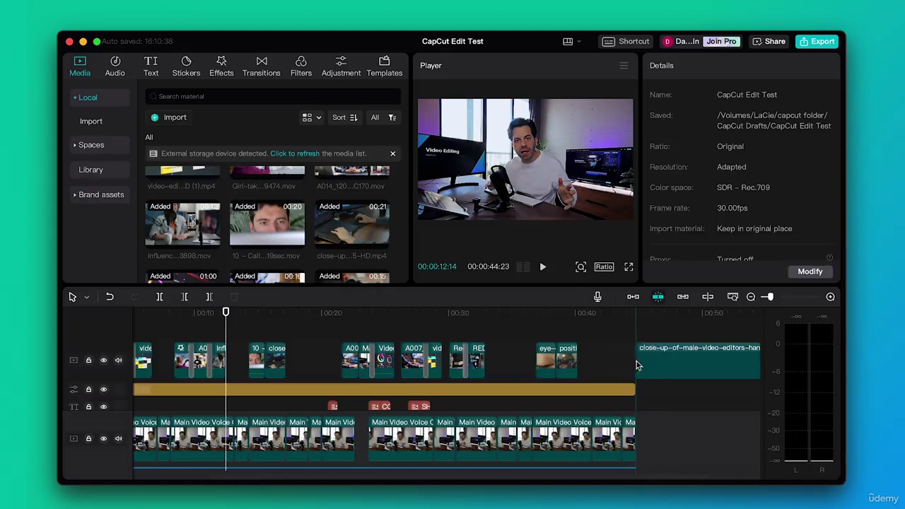
scroll(602, 347, right, 3)
drag(571, 321, 633, 347)
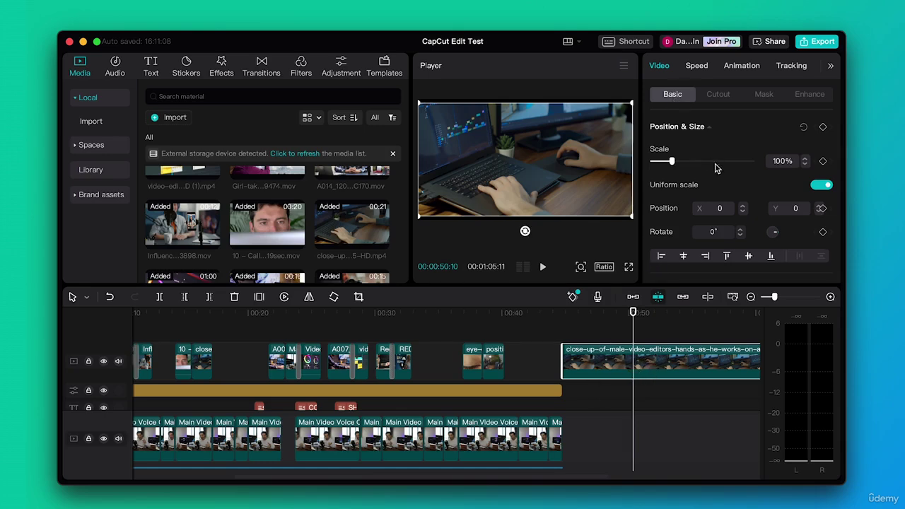
Turn on Stabilize for the close-up clip and view its level options, using the Recommended level
scroll(716, 168, down, 10)
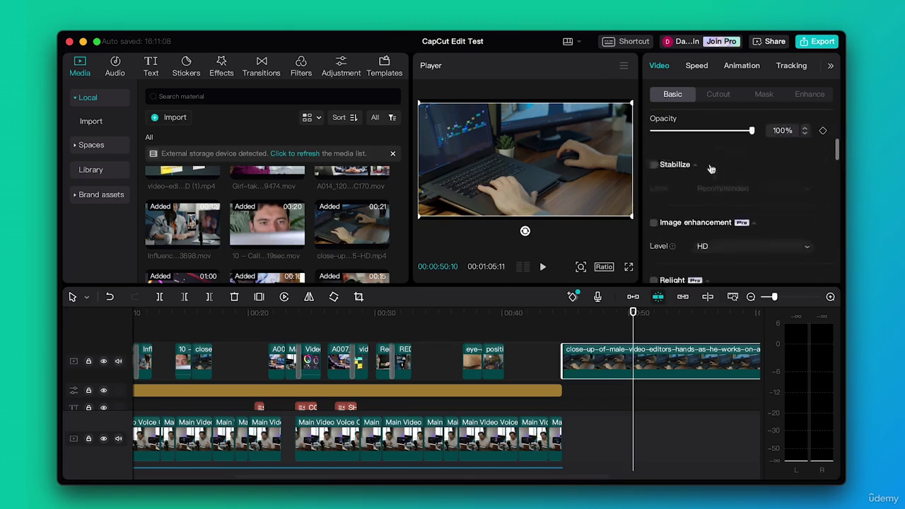
click(654, 164)
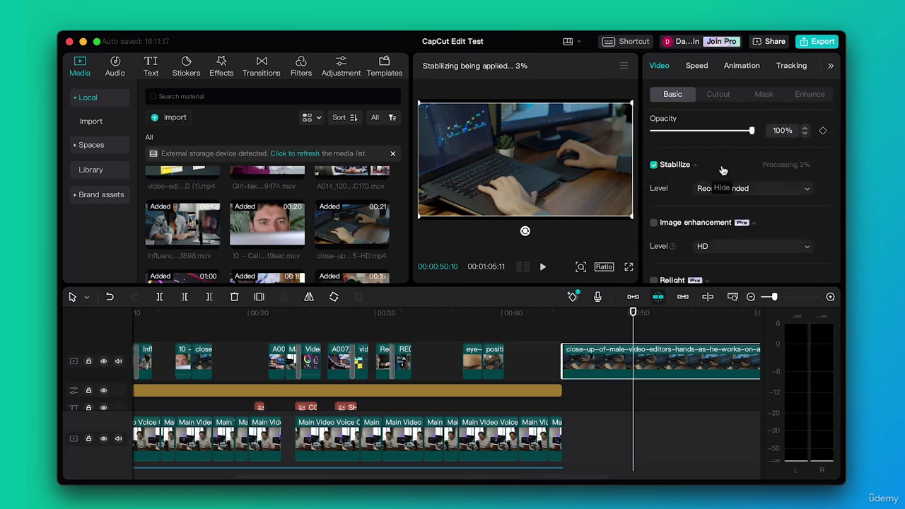
click(810, 189)
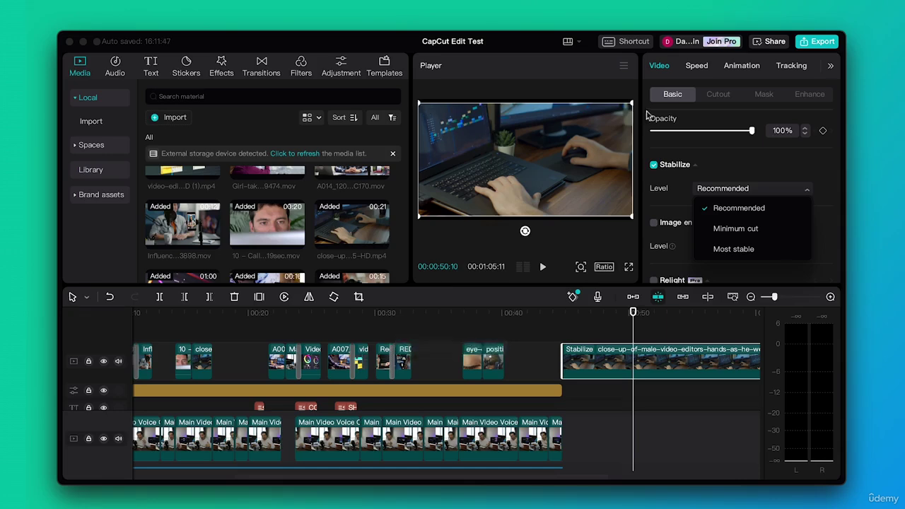
click(632, 221)
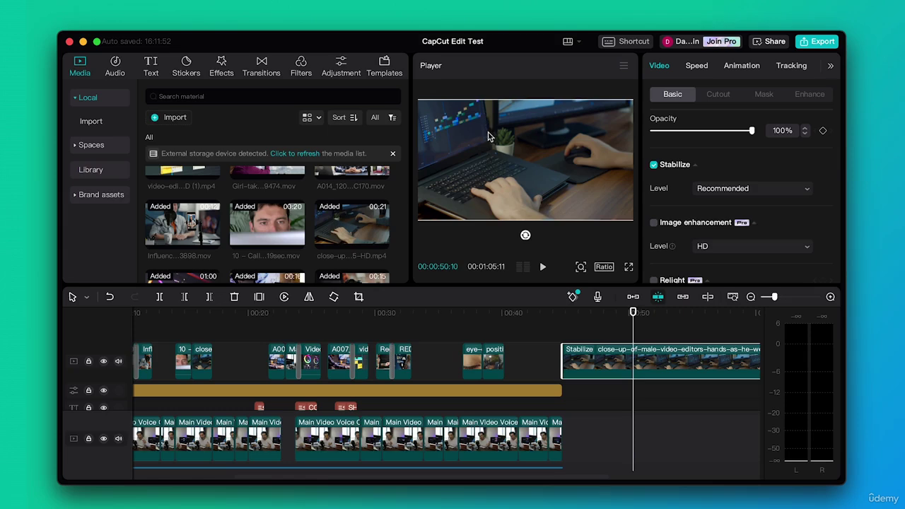
Play the stabilized close-up clip from its beginning to check the motion
click(560, 311)
key(space)
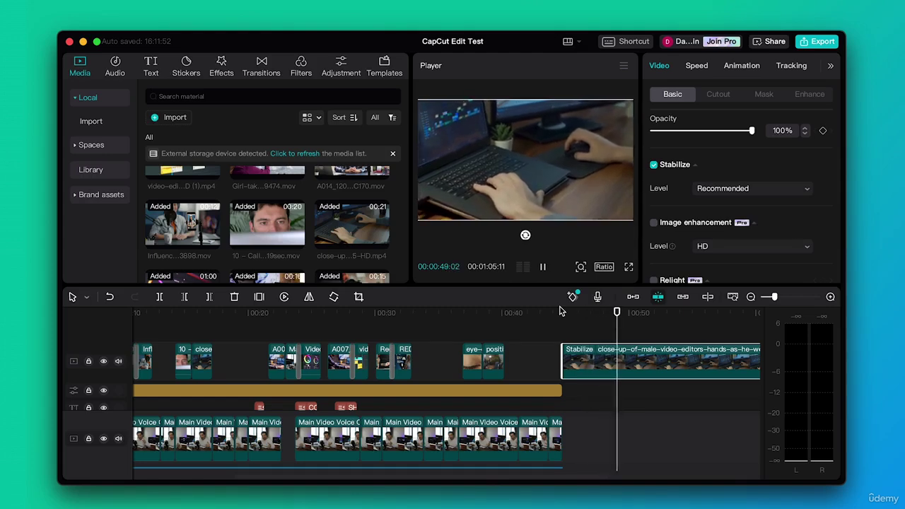
key(space)
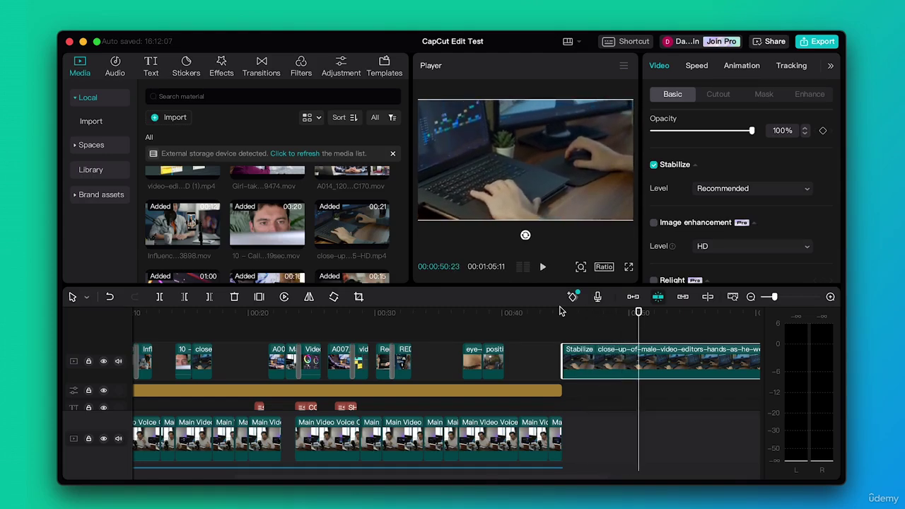
Compare the Most stable and Minimum cut stabilization levels, settle on Most stable, and play the clip briefly
click(770, 193)
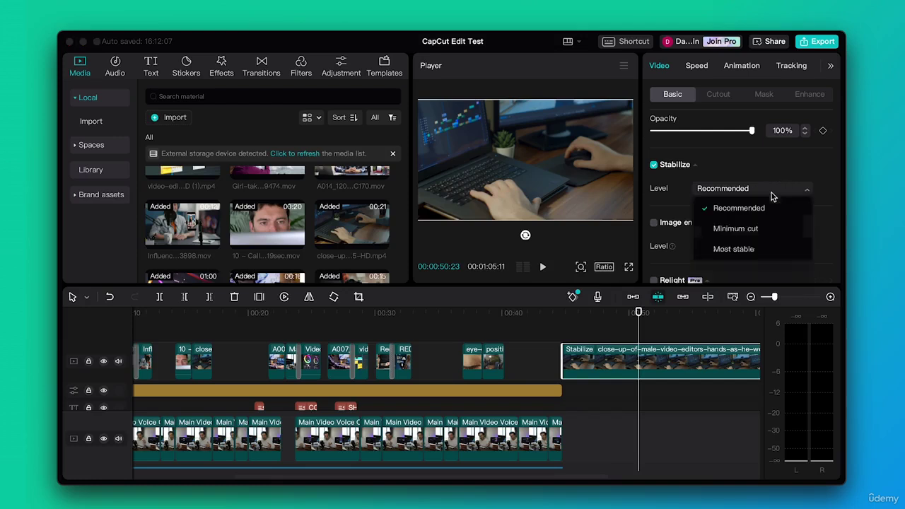
click(739, 249)
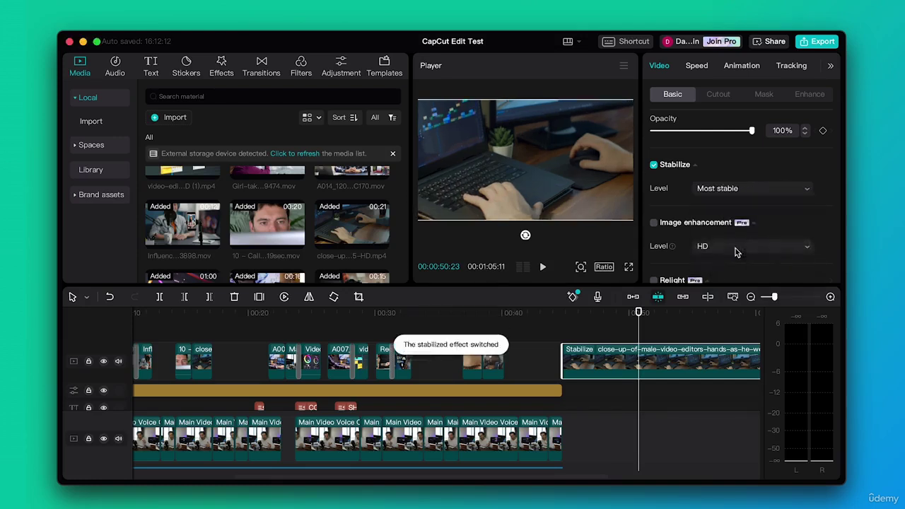
click(743, 192)
click(736, 228)
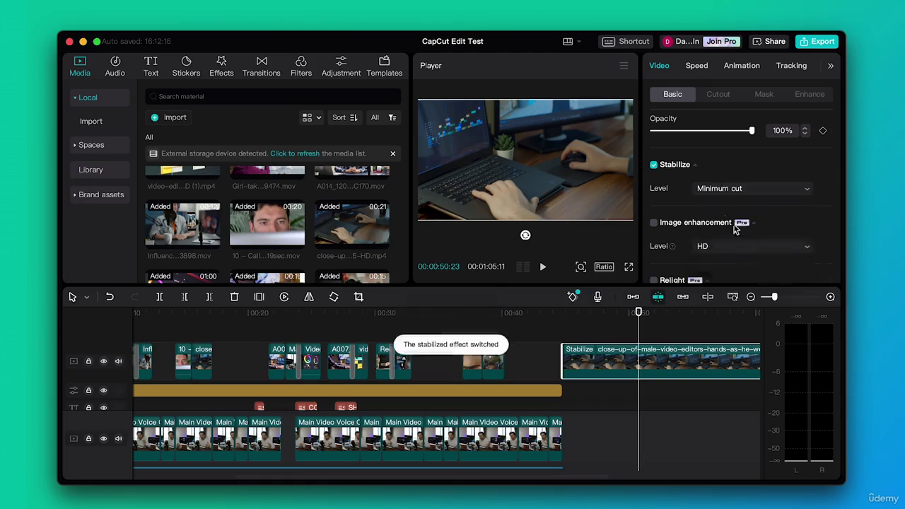
click(715, 189)
click(725, 248)
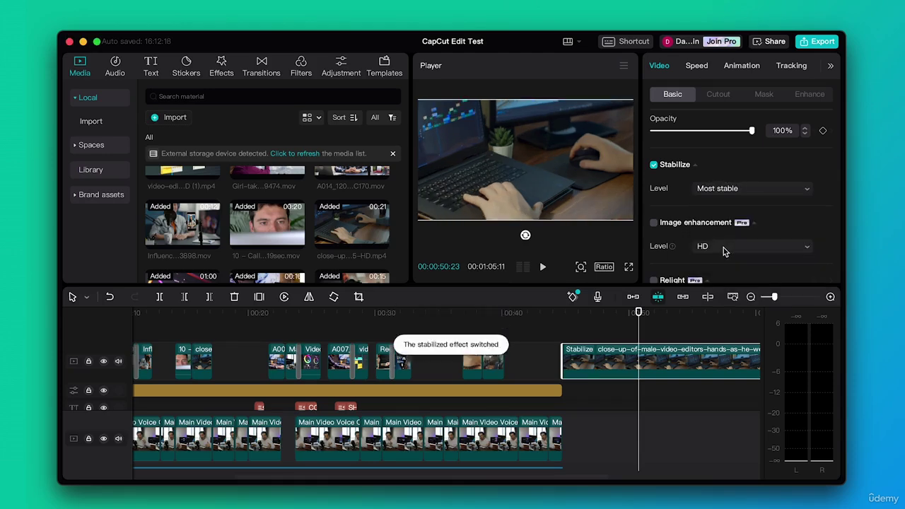
key(space)
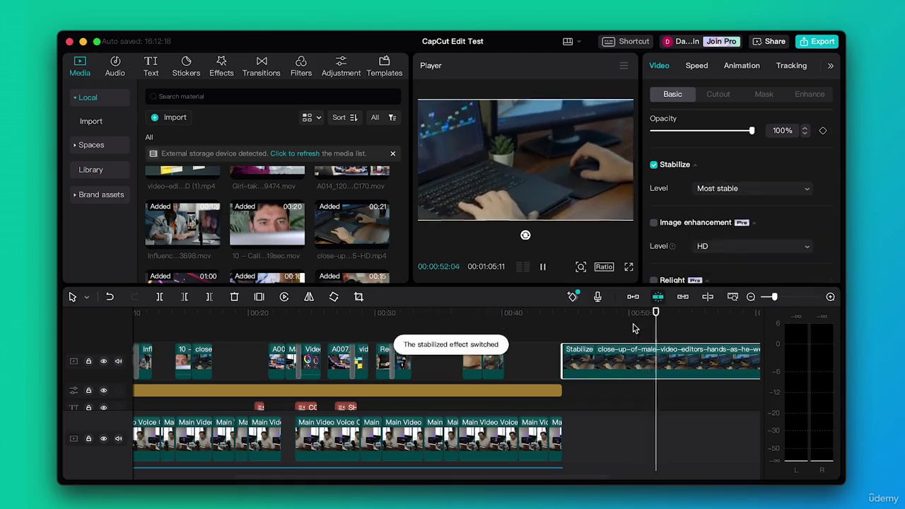
key(space)
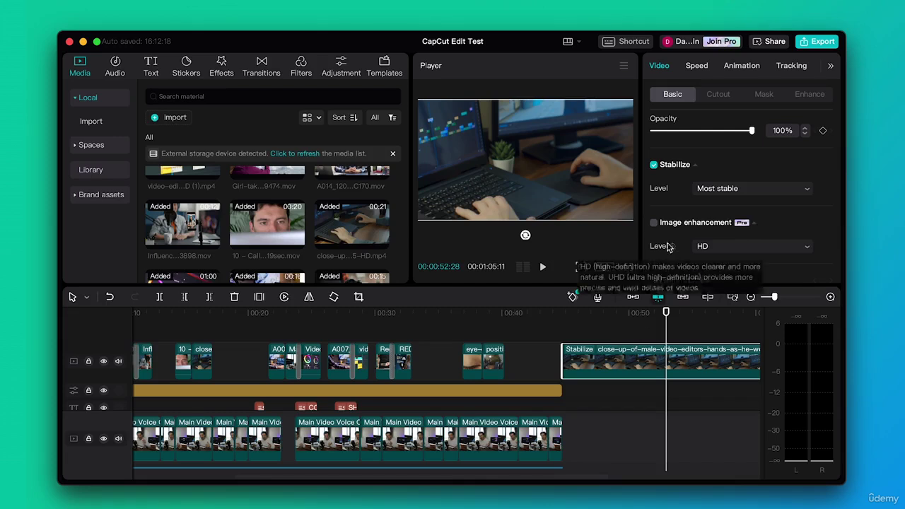
Examine the close-up clip's remaining Basic options and try the Chroma key option in its Cutout settings
scroll(686, 228, down, 3)
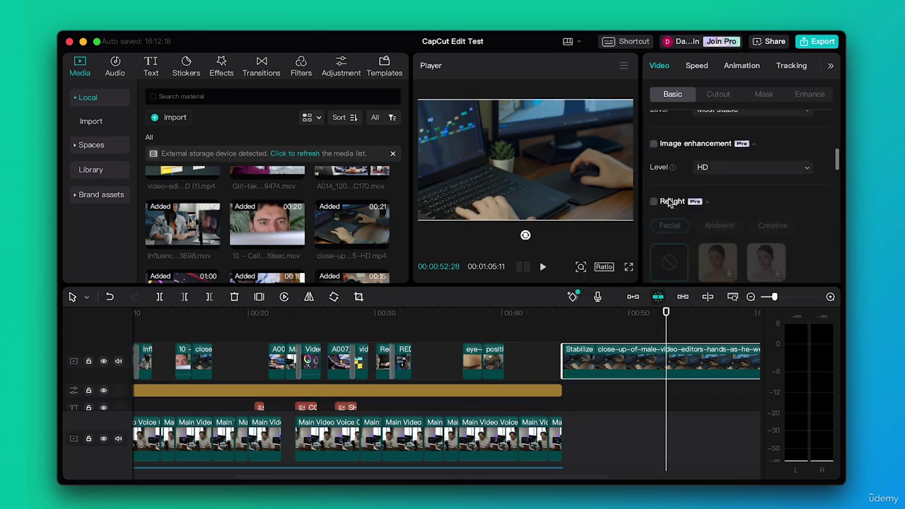
scroll(738, 209, down, 4)
scroll(737, 209, down, 2)
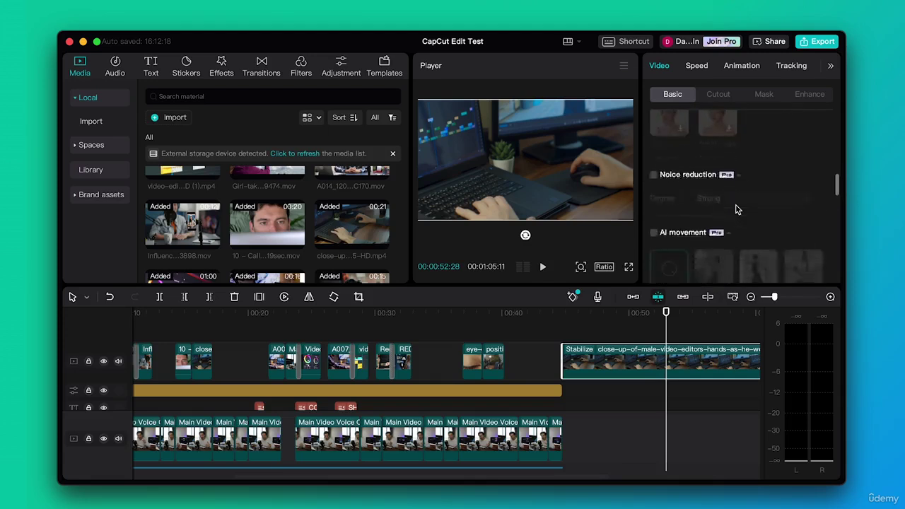
scroll(738, 208, down, 2)
scroll(738, 209, up, 10)
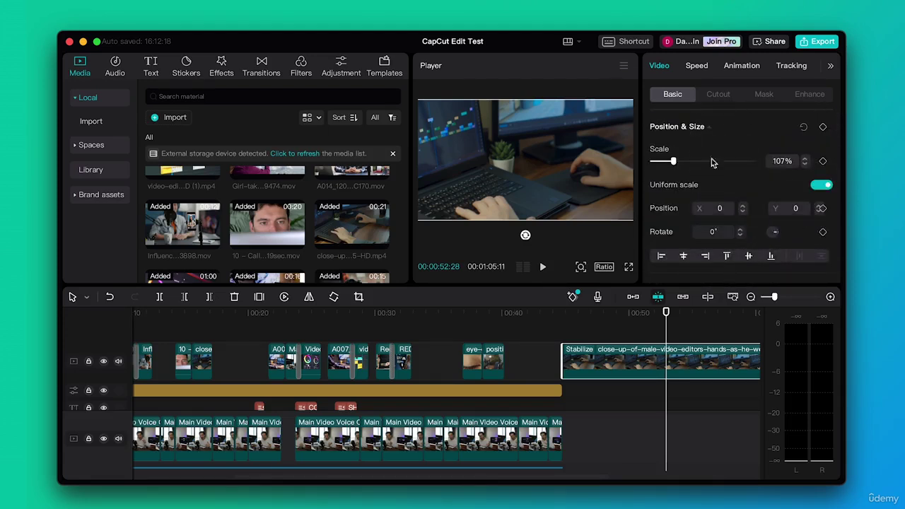
click(720, 98)
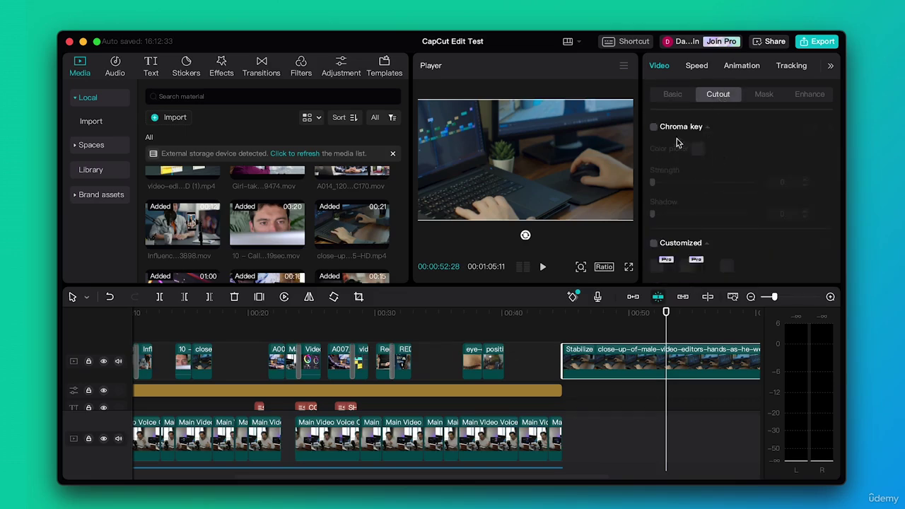
click(654, 129)
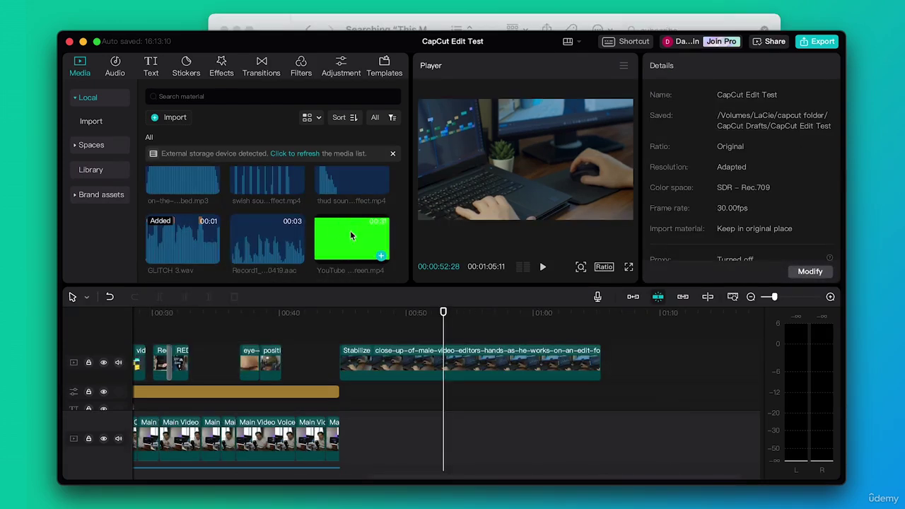
Place the YouTube subscribe green screen clip after the close-up clip and position the playhead at 00:01:09:22, on the Subscribe graphic
drag(351, 231, 624, 368)
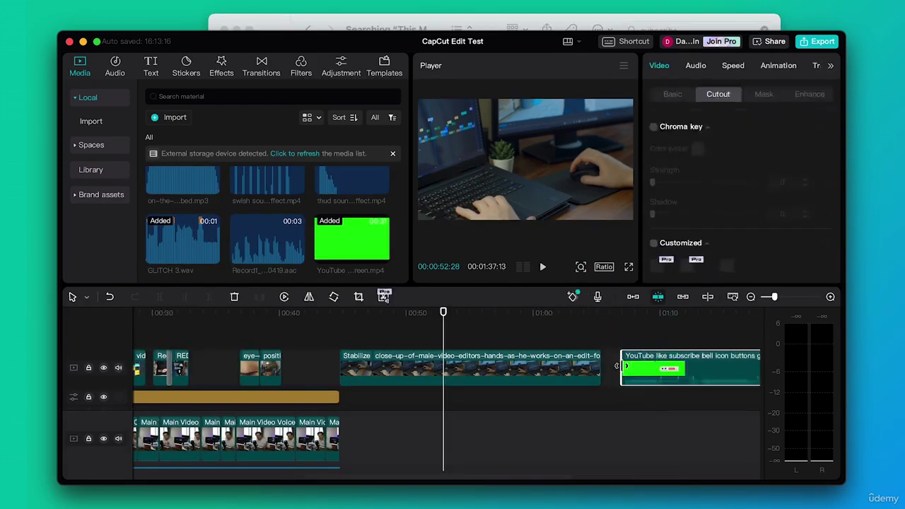
drag(630, 312, 667, 313)
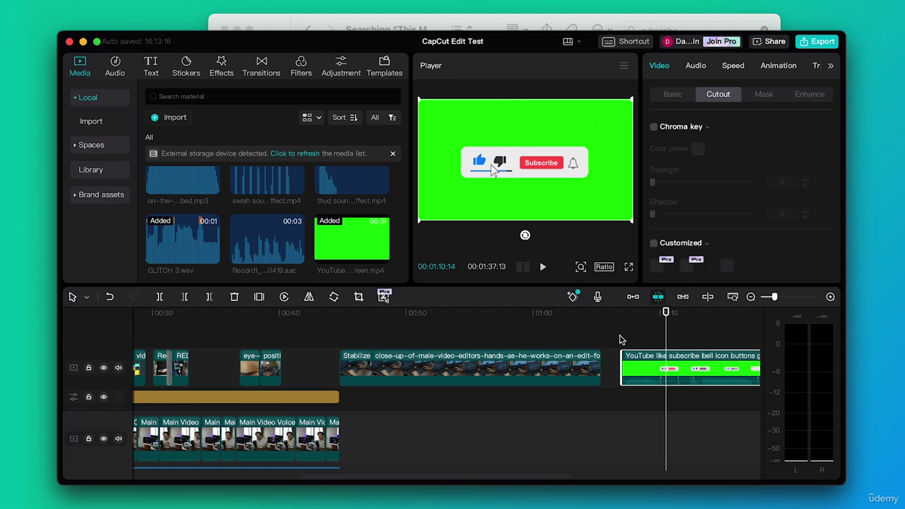
scroll(622, 339, right, 5)
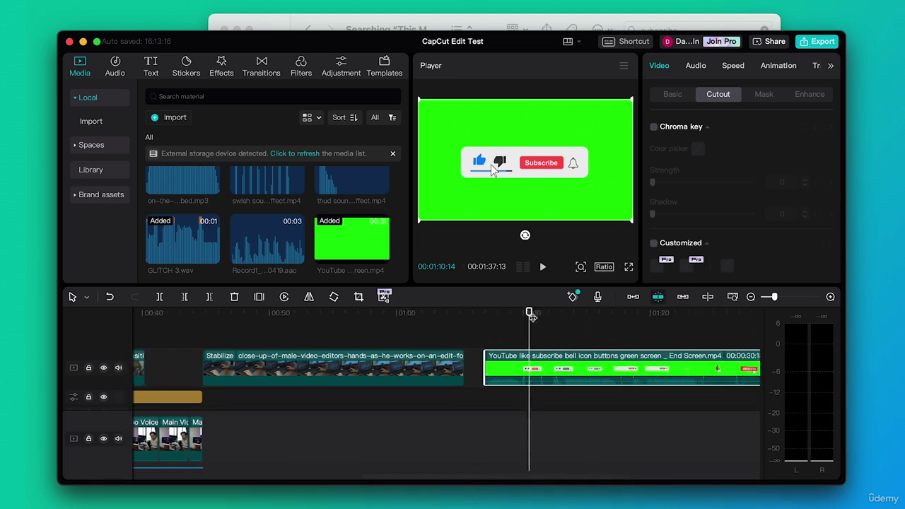
mouse_move(530, 312)
mouse_down()
mouse_move(615, 312)
mouse_move(522, 317)
mouse_up()
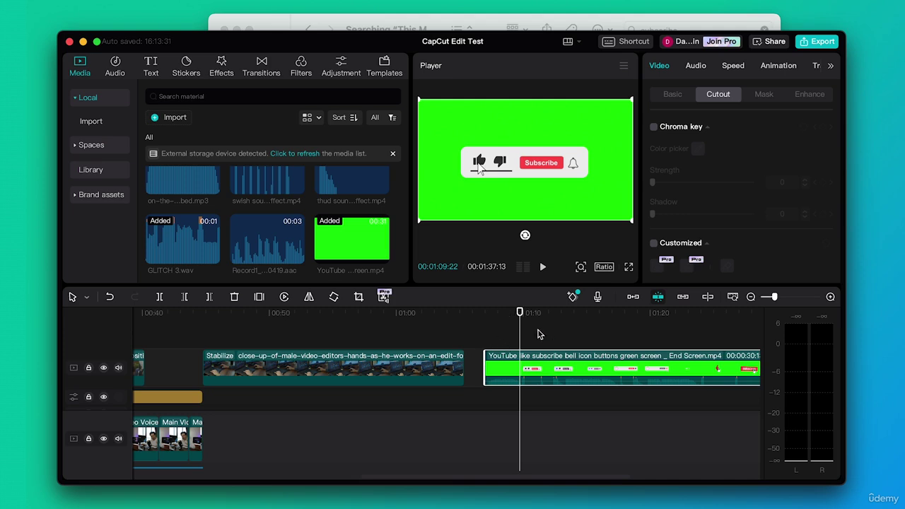
Enable Chroma key on the green screen clip, pick its green background colour, and set Strength to 40
click(654, 127)
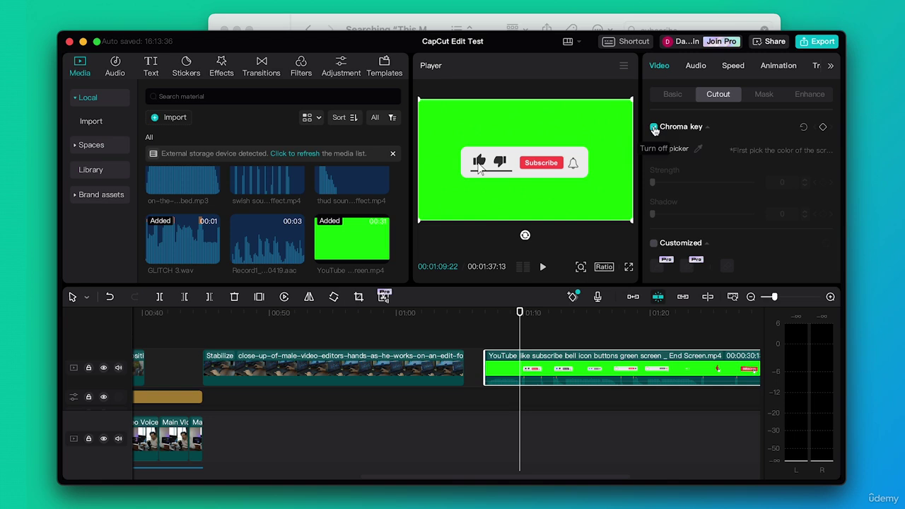
click(698, 151)
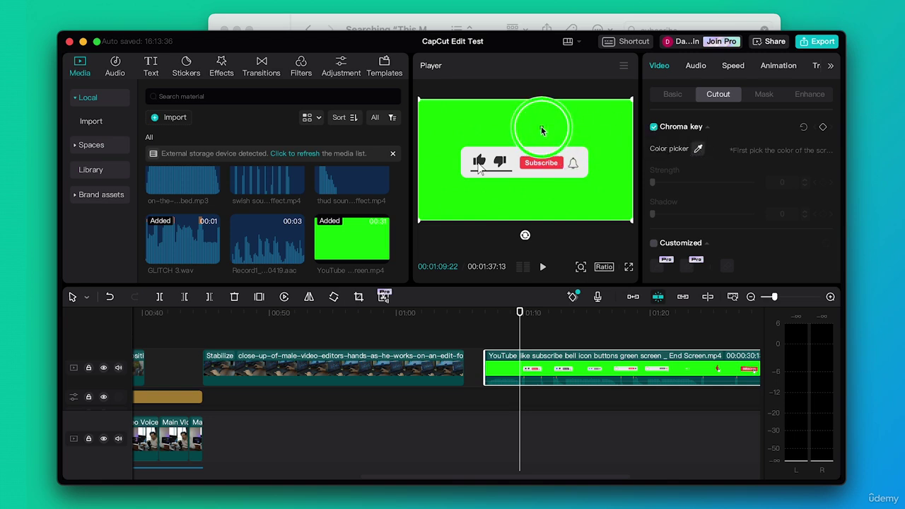
click(541, 130)
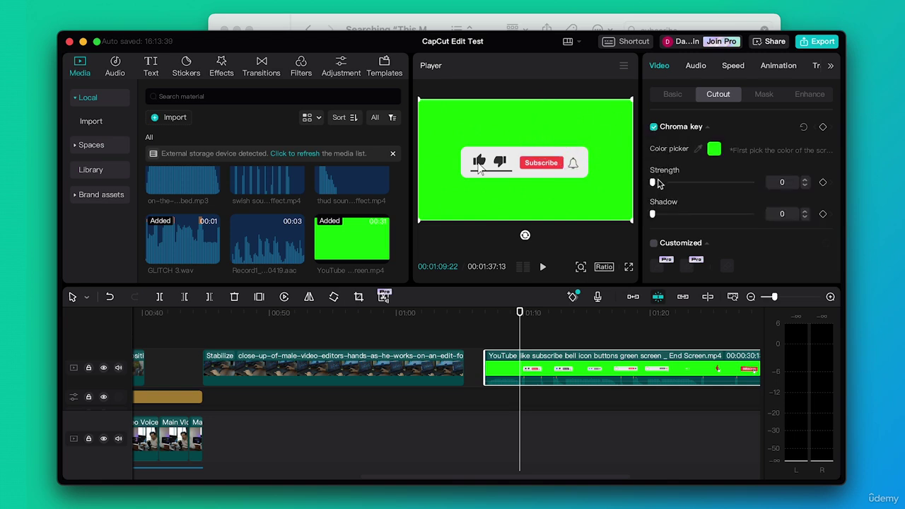
drag(652, 183, 693, 184)
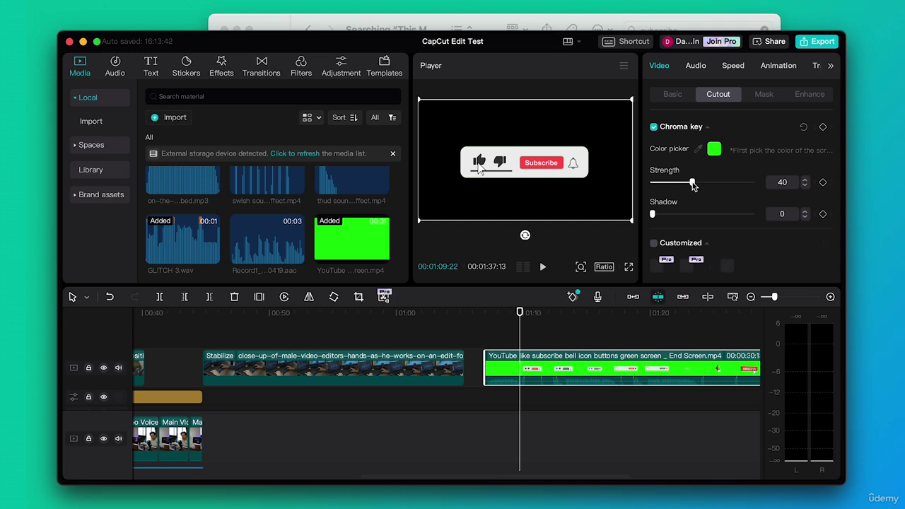
Move the keyed green screen clip onto a track above the close-up clip so the Subscribe graphic overlays the footage
click(538, 361)
drag(537, 361, 436, 312)
click(371, 313)
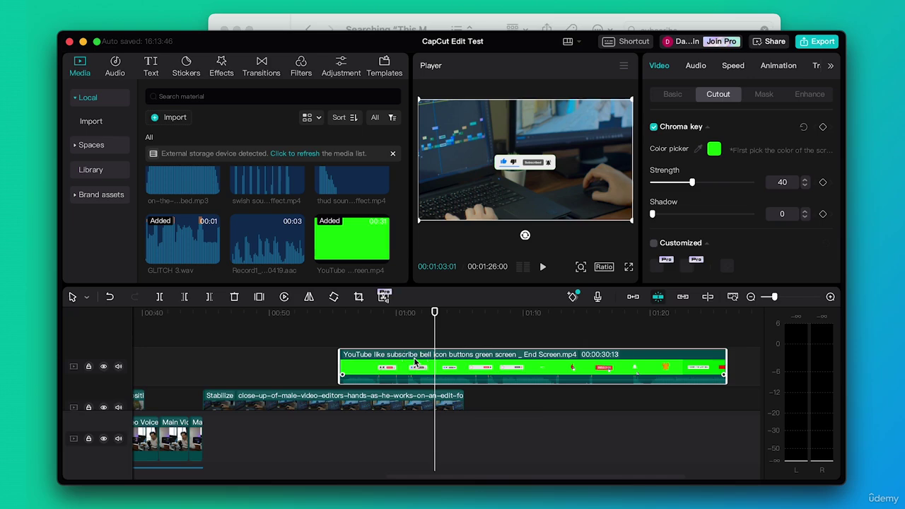
Delete the green screen clip from the timeline and remove its file from the project media
key(Delete)
click(354, 251)
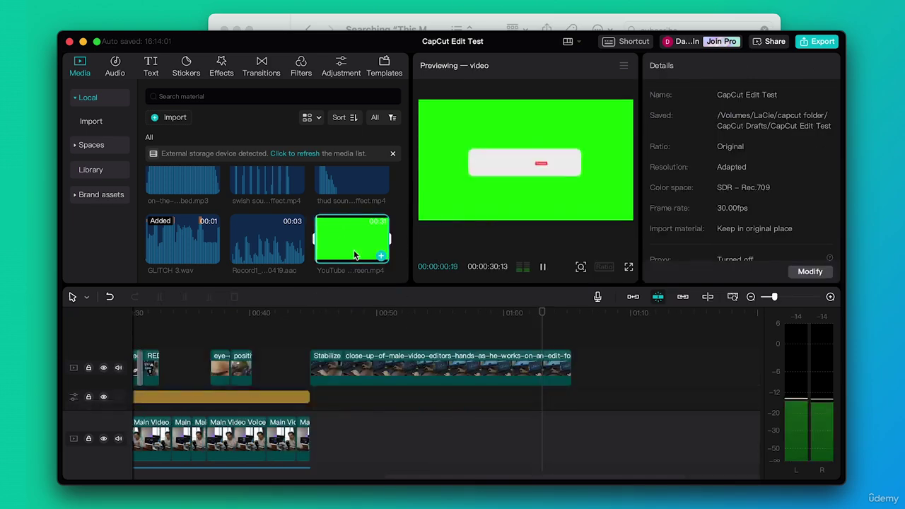
key(Delete)
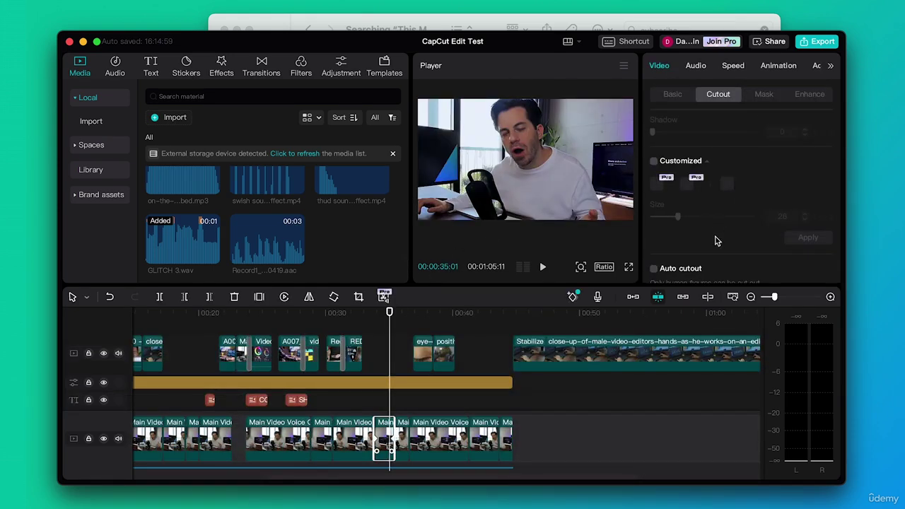
Turn on Auto cutout for the main video clip at 00:00:35:01, try several stroke styles, and settle on the white solid stroke
scroll(714, 240, down, 2)
click(653, 254)
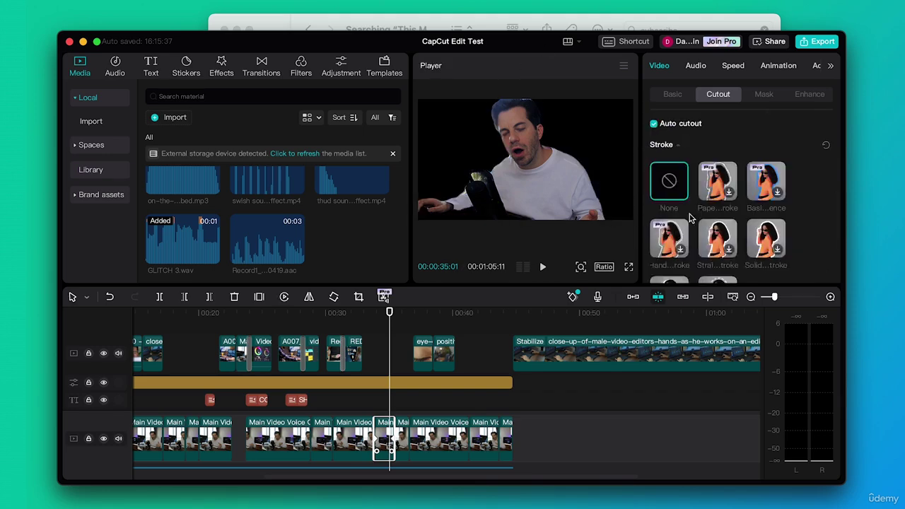
click(714, 184)
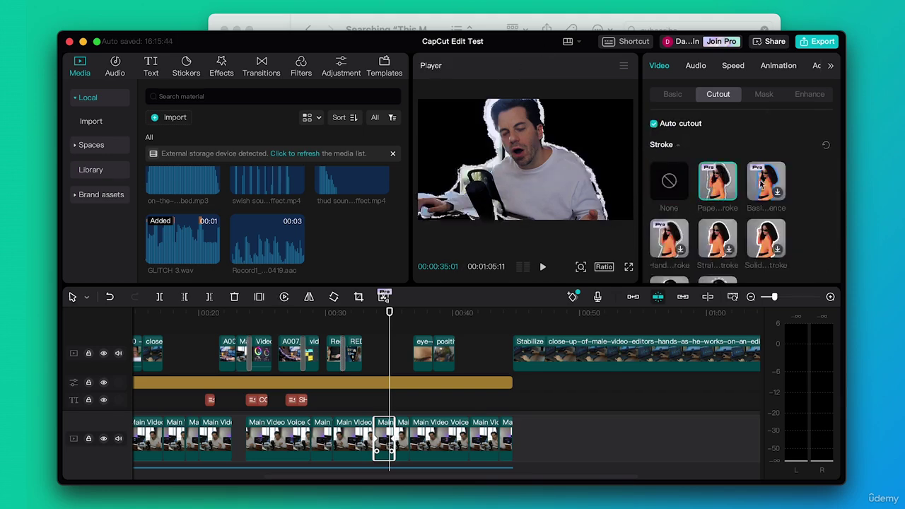
click(766, 190)
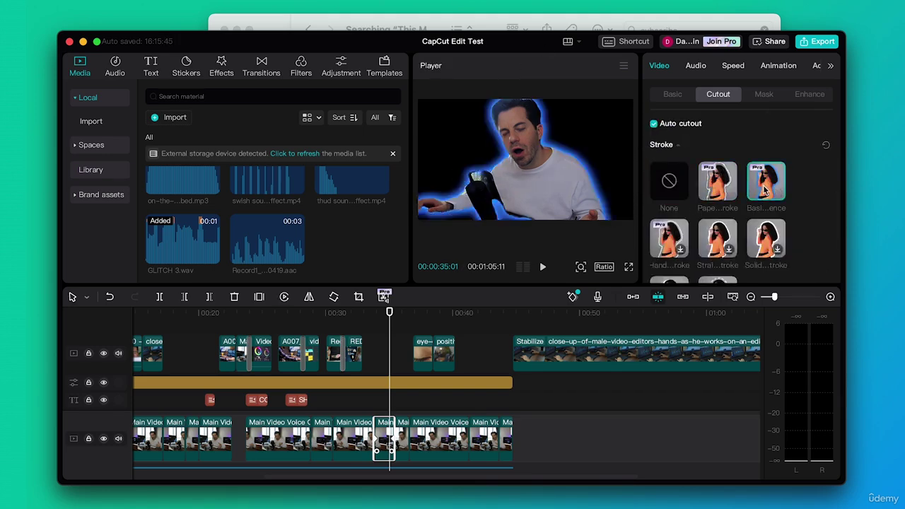
click(764, 239)
Set the opacity of the cutout's solid stroke to 100
scroll(804, 252, down, 5)
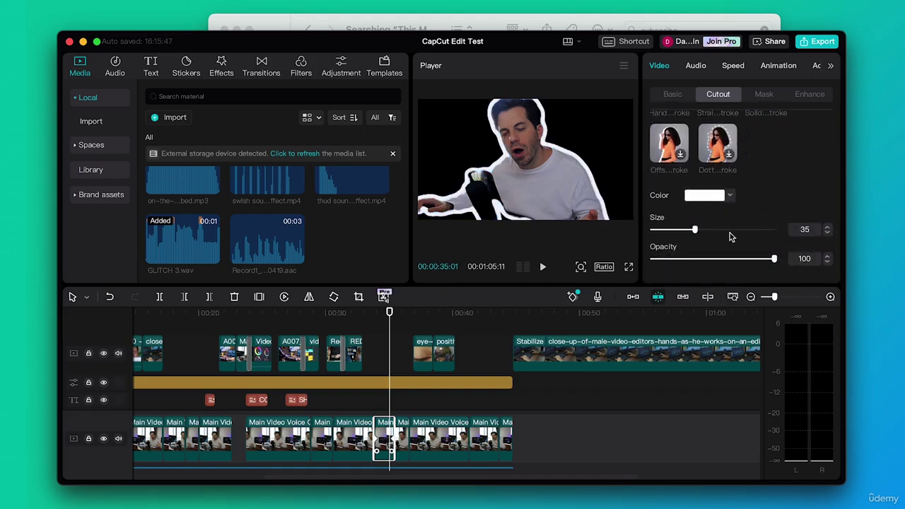
drag(732, 264, 780, 260)
scroll(566, 429, down, 1)
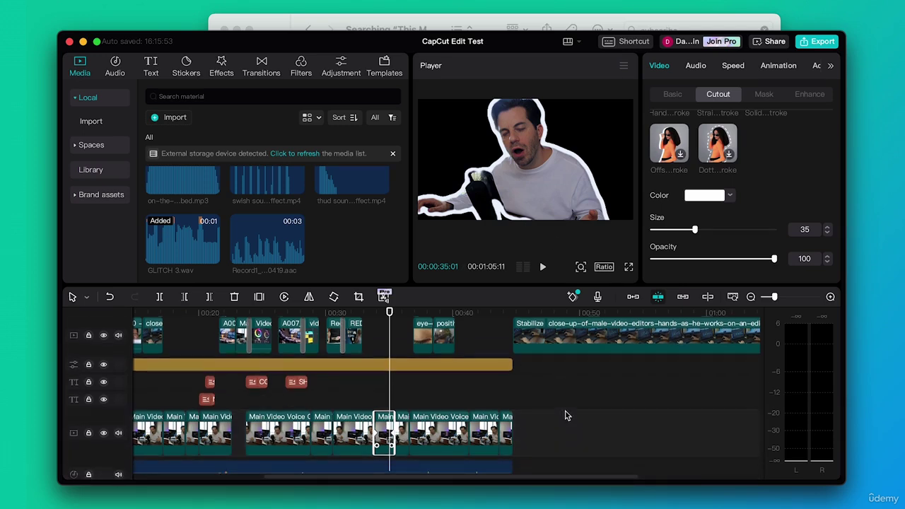
Return the playhead to 00:00:33:25 and undo the stroke and Auto cutout on the main video clip
scroll(565, 418, down, 1)
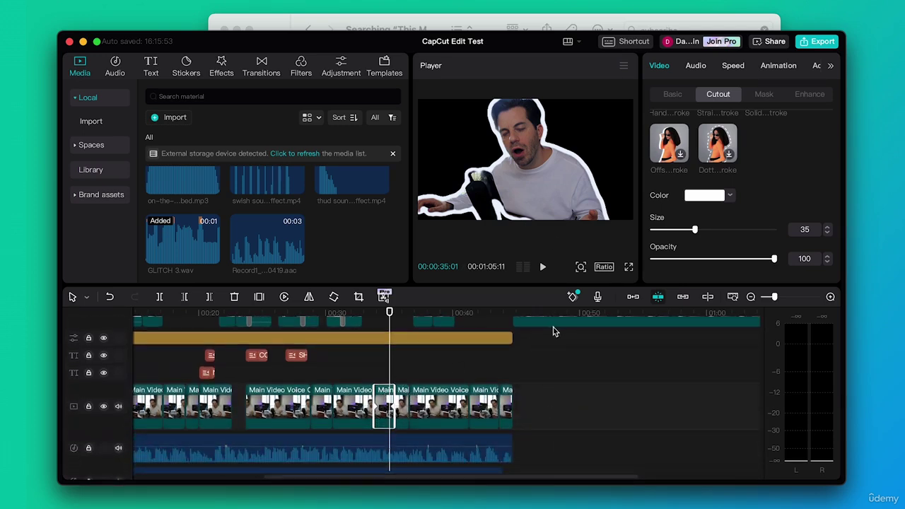
drag(532, 328, 386, 421)
mouse_move(386, 326)
mouse_down()
mouse_move(382, 311)
mouse_move(394, 311)
mouse_move(375, 317)
mouse_up()
key(super+z)
key(super+z)
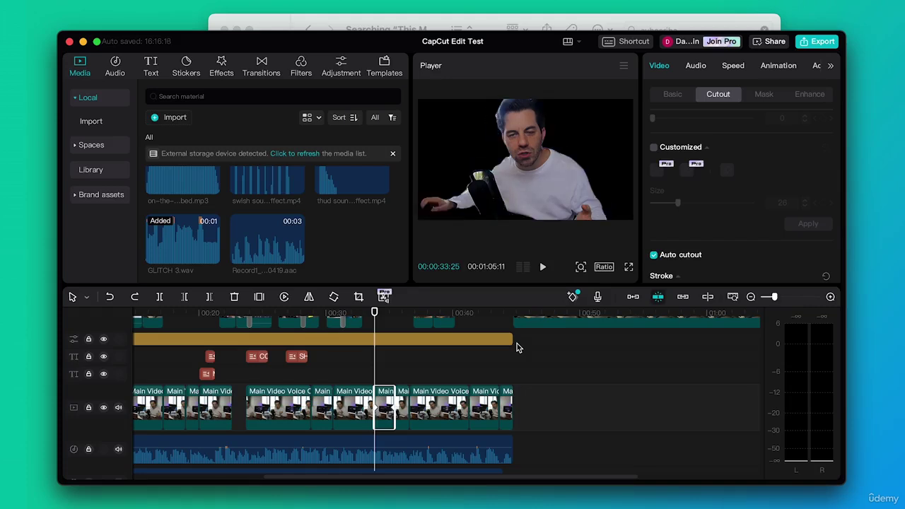
key(super+z)
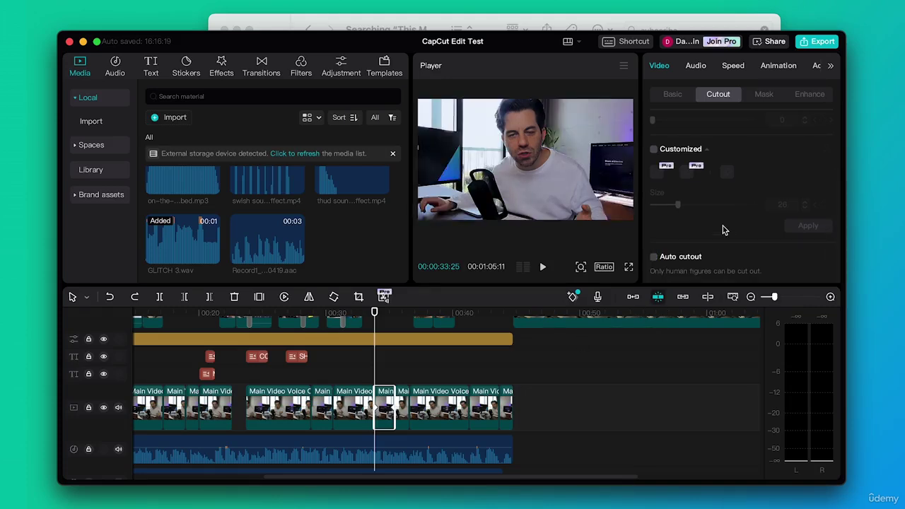
Try the heart, rectangle, circle, mirror and horizontal masks on the selected main video clip, ending on the star mask
click(762, 96)
click(767, 178)
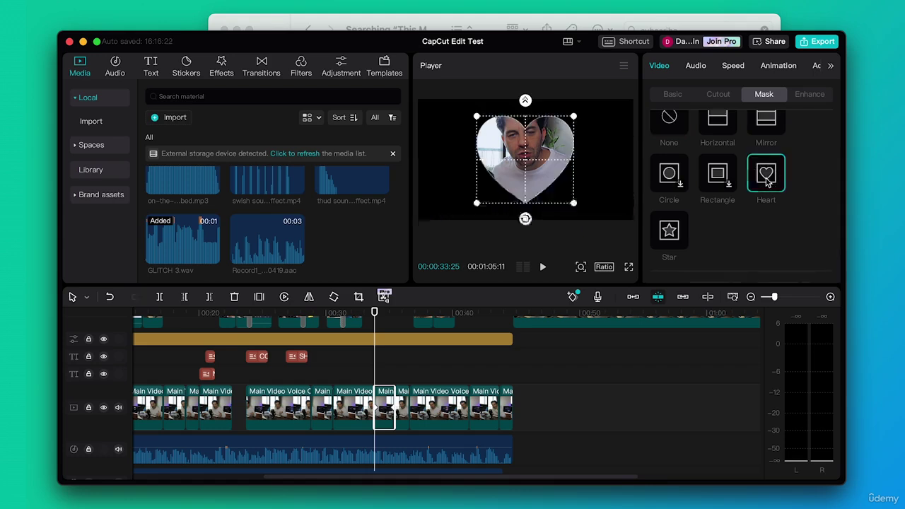
click(720, 177)
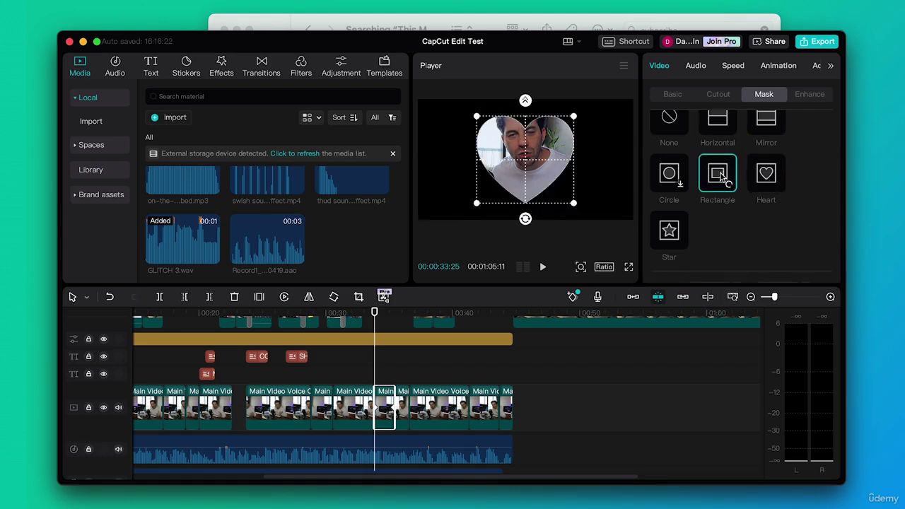
click(672, 177)
scroll(769, 161, up, 1)
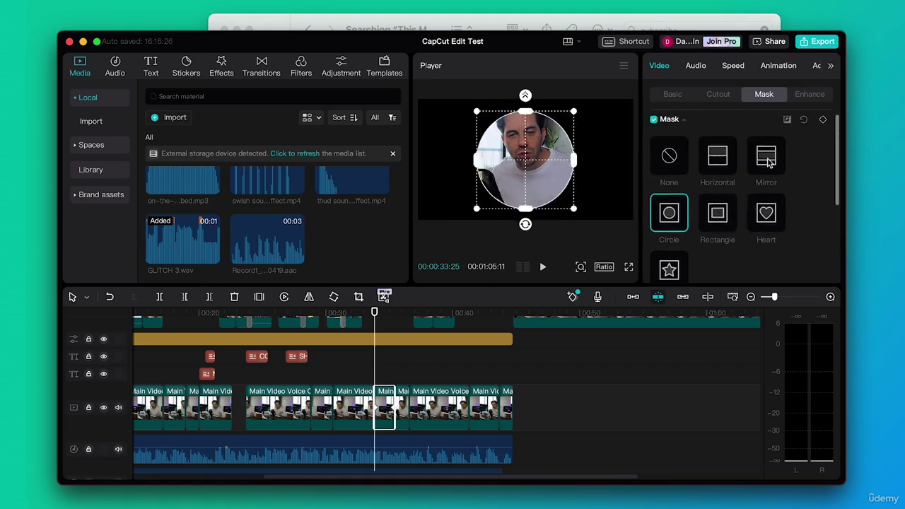
click(769, 161)
click(725, 164)
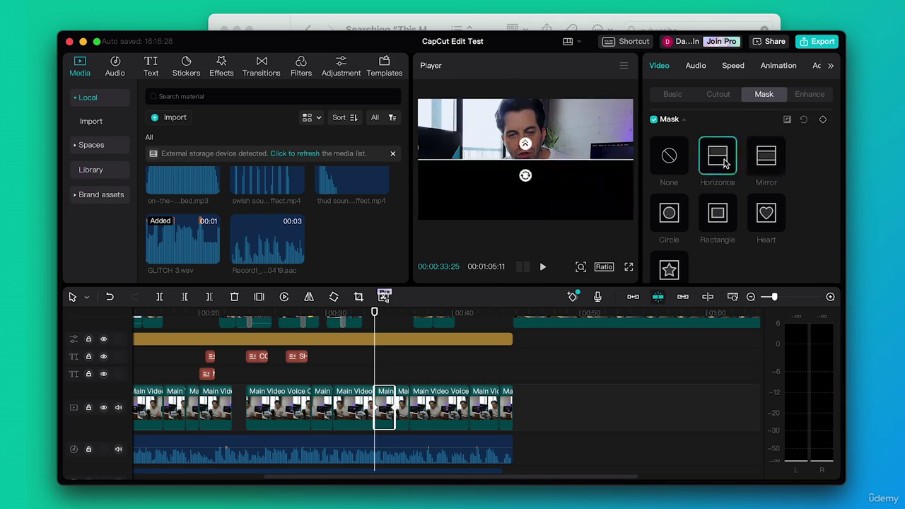
click(767, 218)
click(725, 168)
click(667, 273)
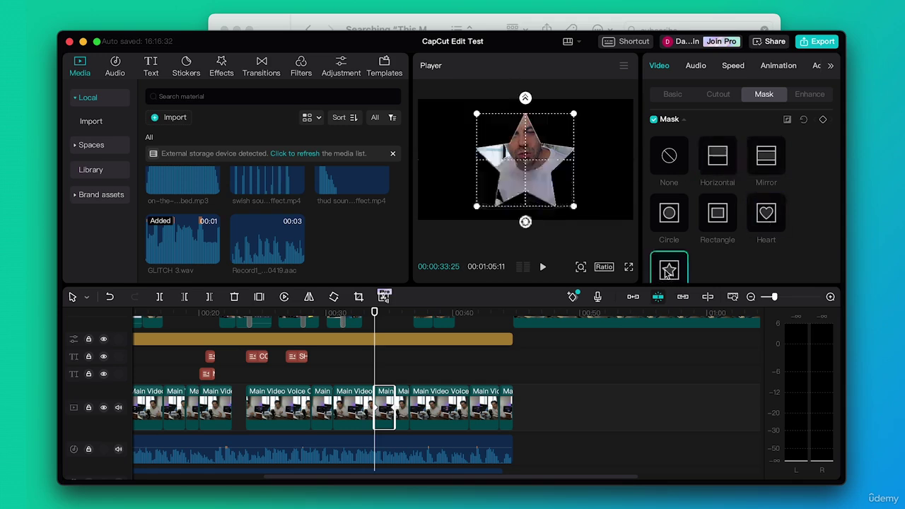
Turn on Face enhancement for the clip and set its mask to None
click(811, 95)
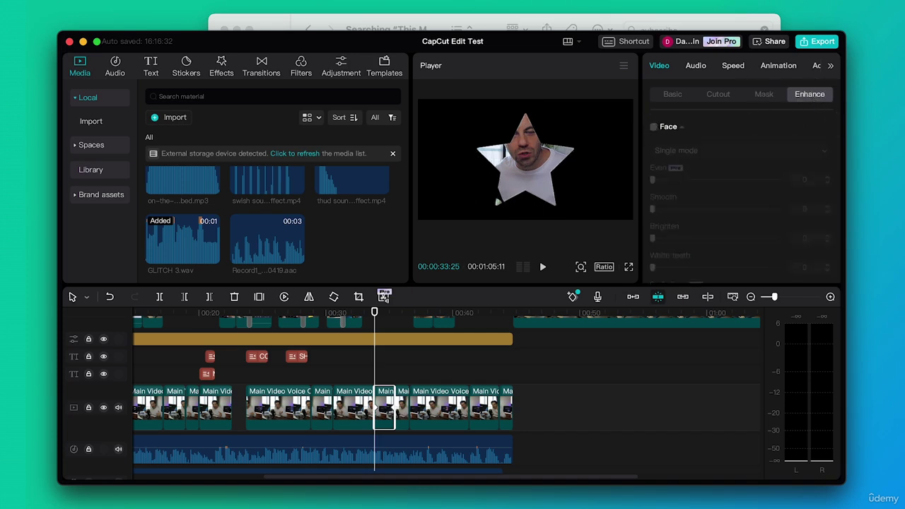
click(654, 128)
click(761, 94)
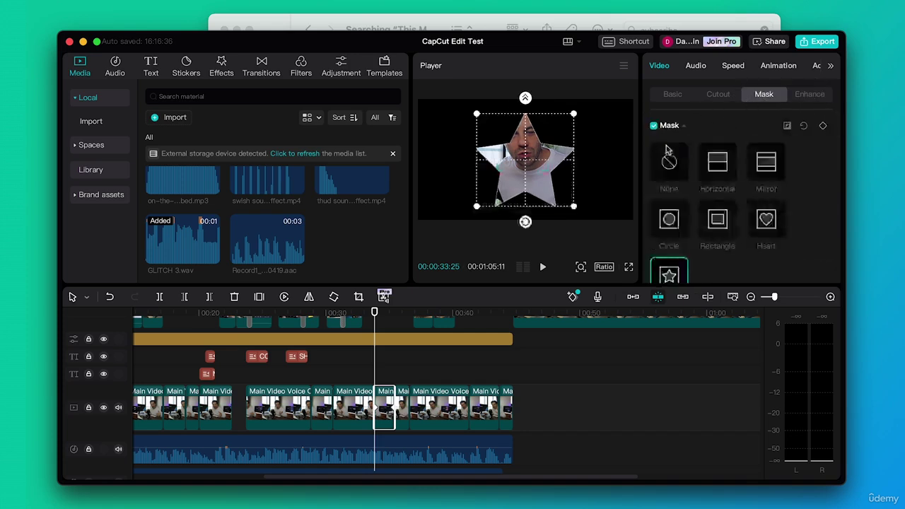
click(669, 162)
click(809, 96)
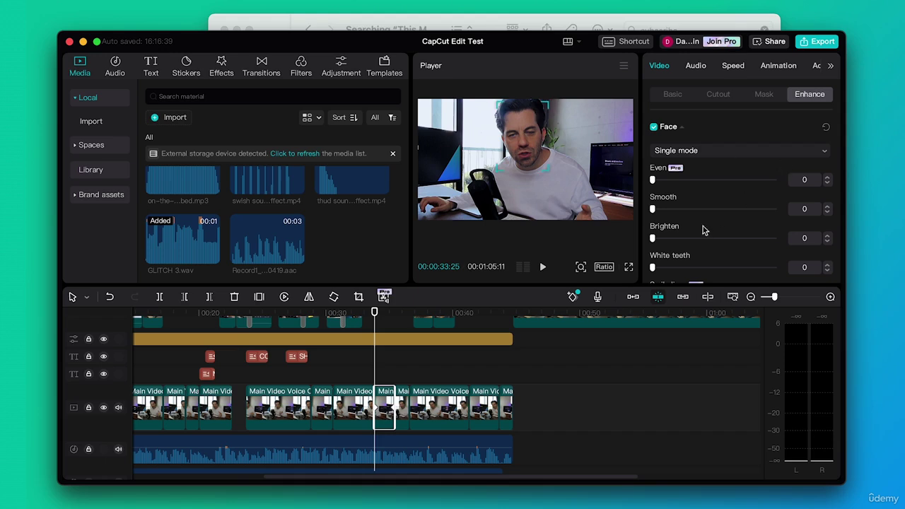
Set the face enhancement's Smooth to 70, Brighten to 29 and White teeth to 16, checking the face at 00:00:34:18
click(737, 210)
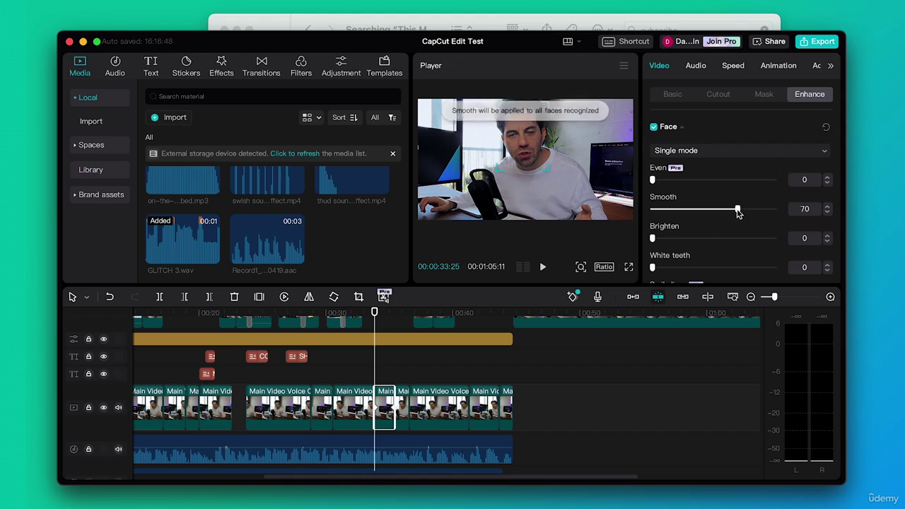
click(689, 239)
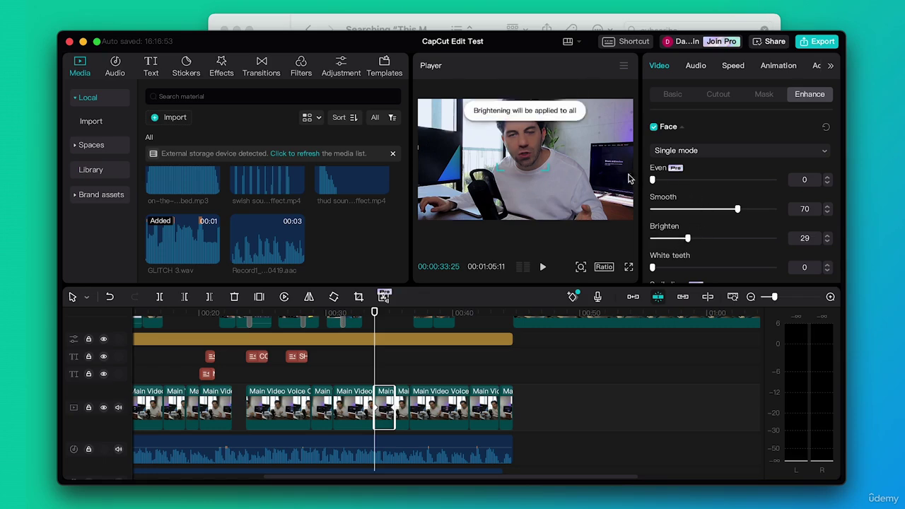
drag(375, 313, 384, 314)
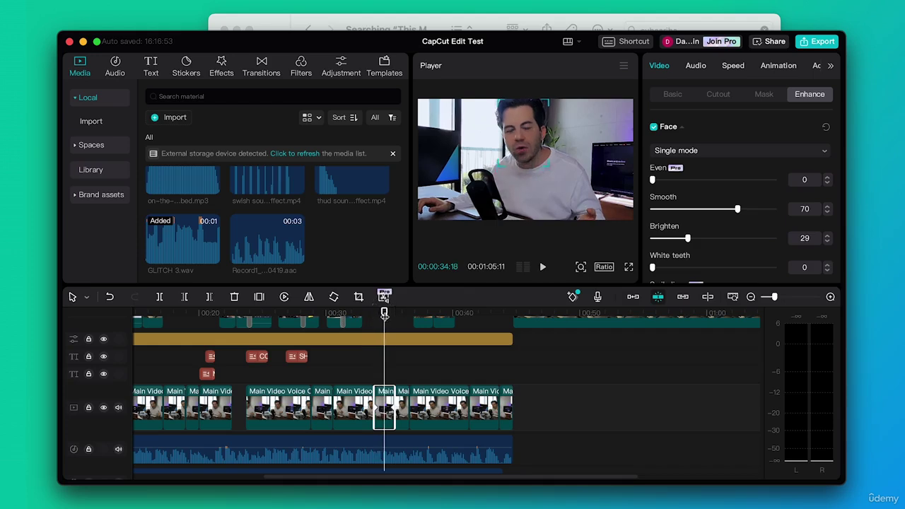
click(672, 267)
Set the face's Smile lines to 18 and Dark circles to 12, and apply the medium brown skin tone
scroll(739, 258, down, 2)
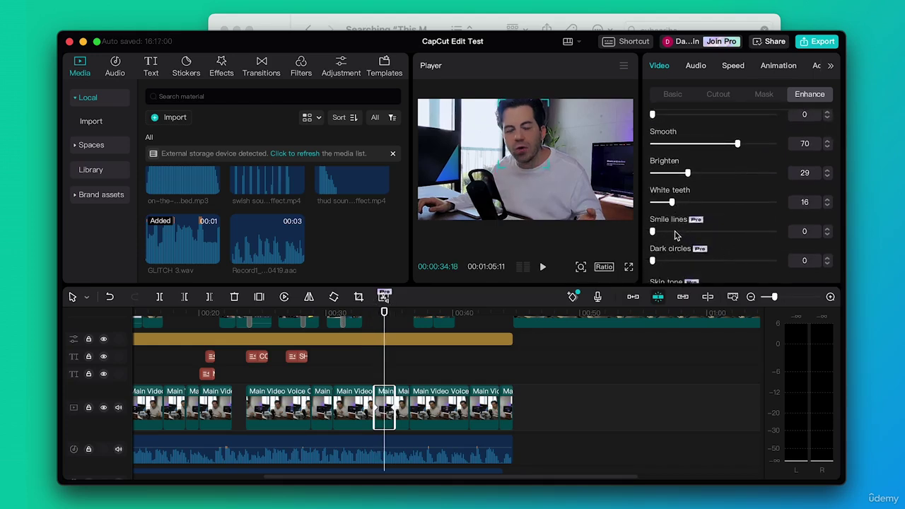
click(675, 232)
scroll(729, 232, down, 1)
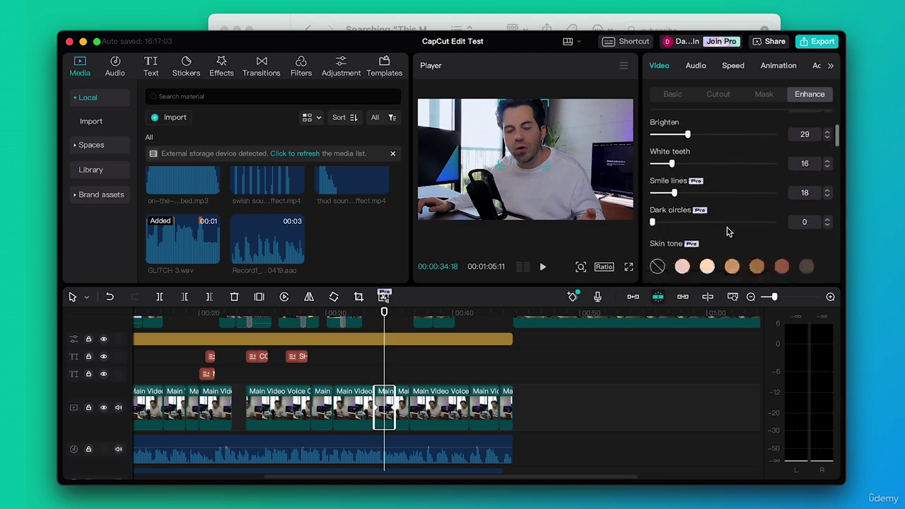
click(667, 222)
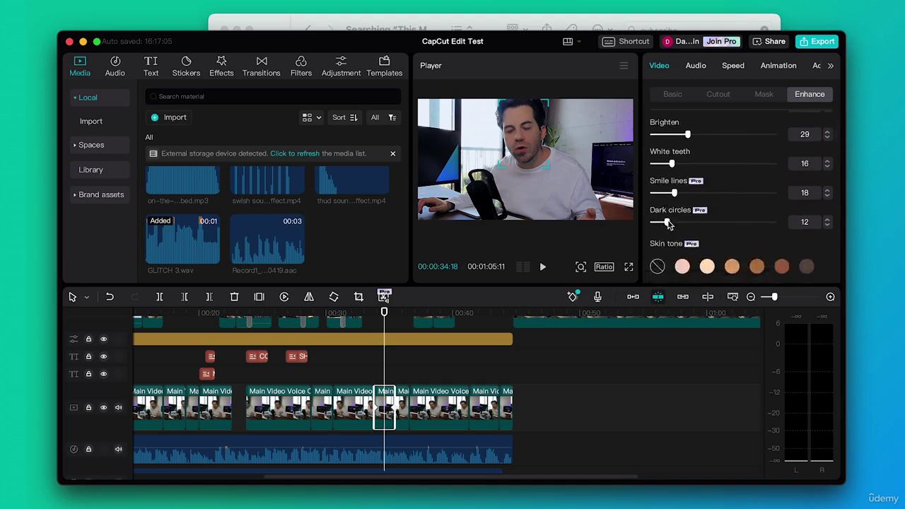
click(758, 269)
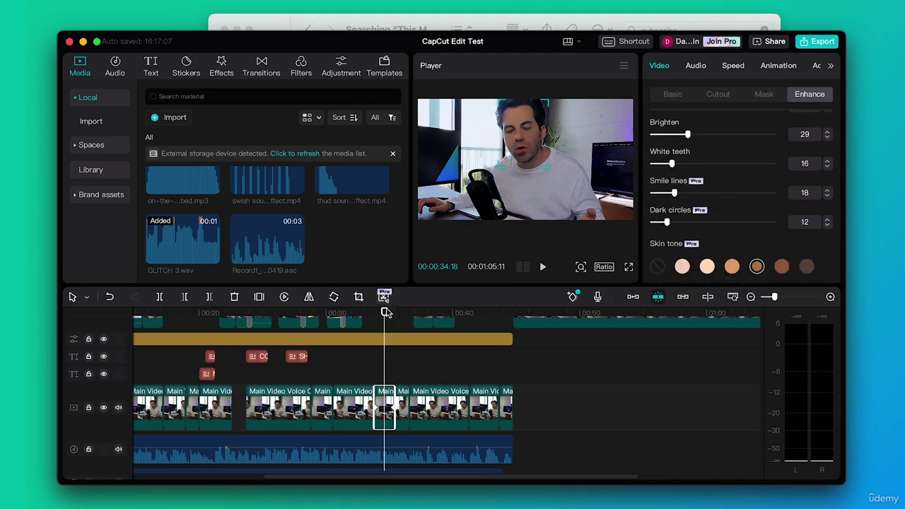
mouse_move(386, 312)
mouse_down()
mouse_move(396, 313)
mouse_move(386, 313)
mouse_up()
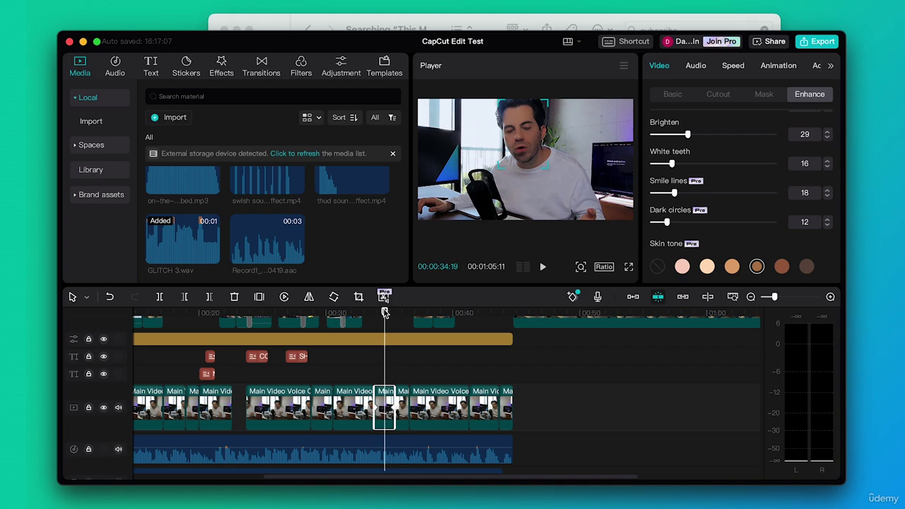
Show the clip's normal speed settings and scrub the timeline from near its start to 00:00:19:21
click(734, 67)
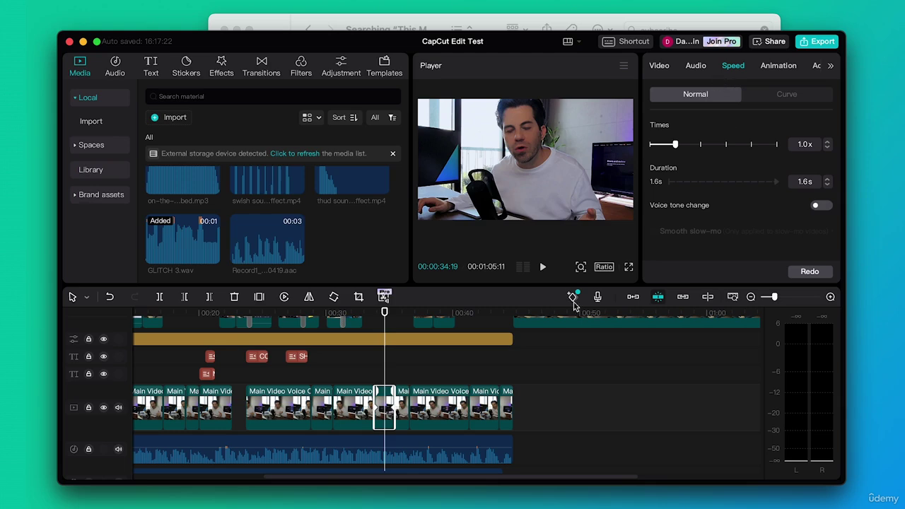
scroll(395, 362, down, 3)
scroll(394, 363, left, 3)
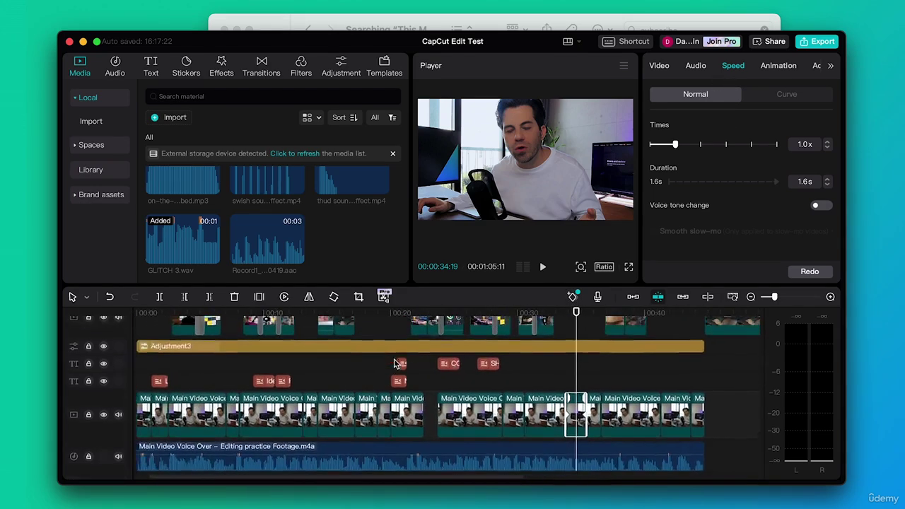
scroll(394, 359, up, 2)
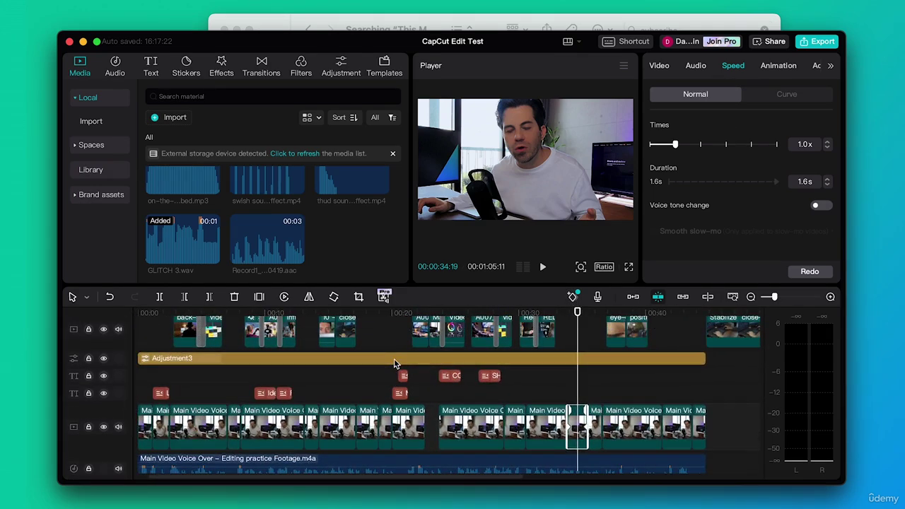
scroll(394, 359, left, 2)
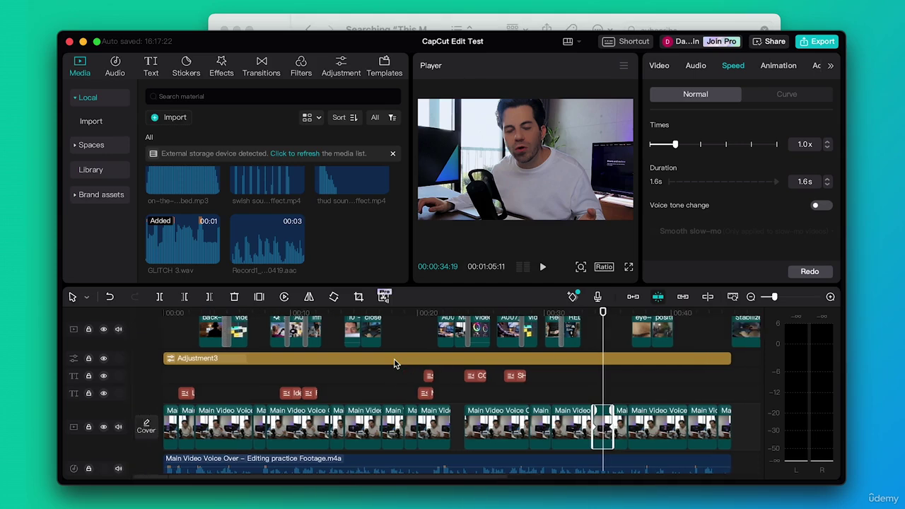
drag(179, 310, 415, 329)
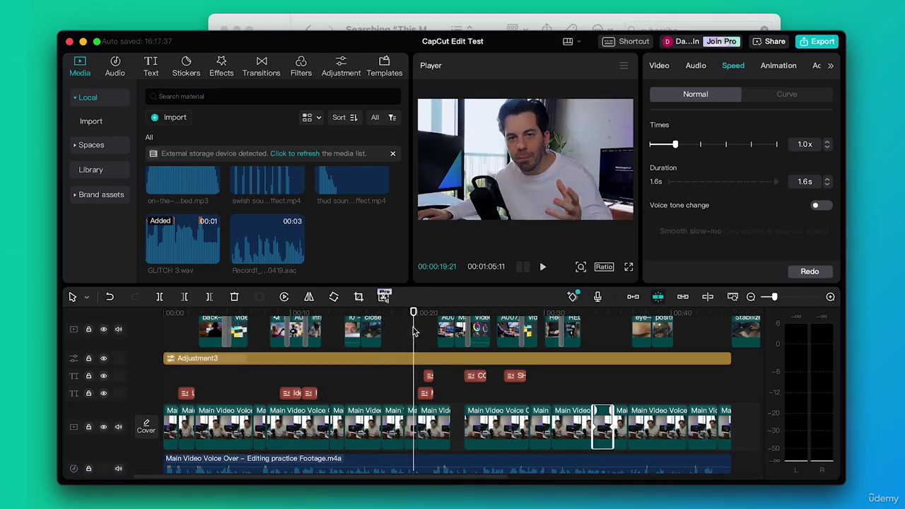